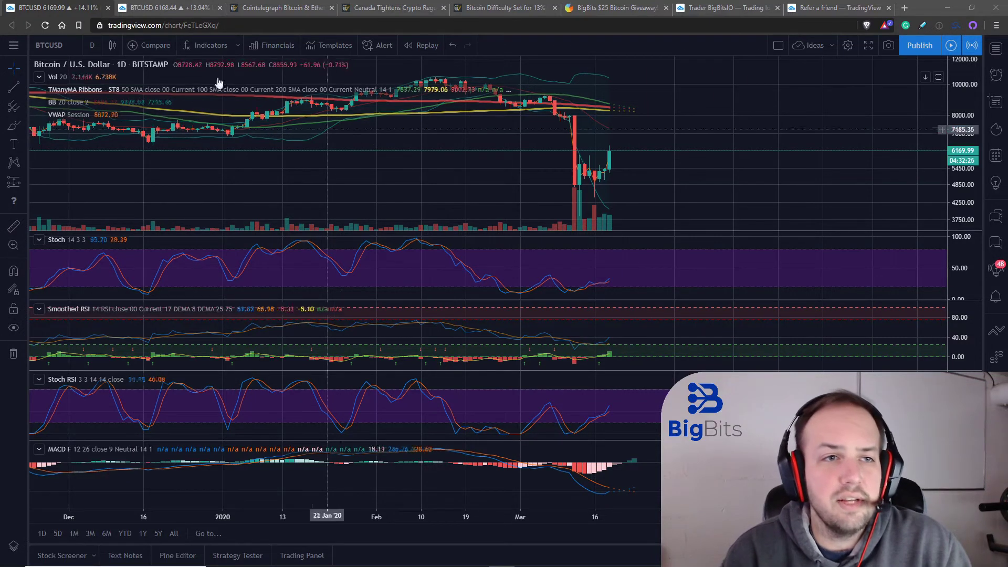
On the Coinbase BTCUSD tab, open the Fancy Moving Average settings and move the dialog left of the chart.
click(153, 12)
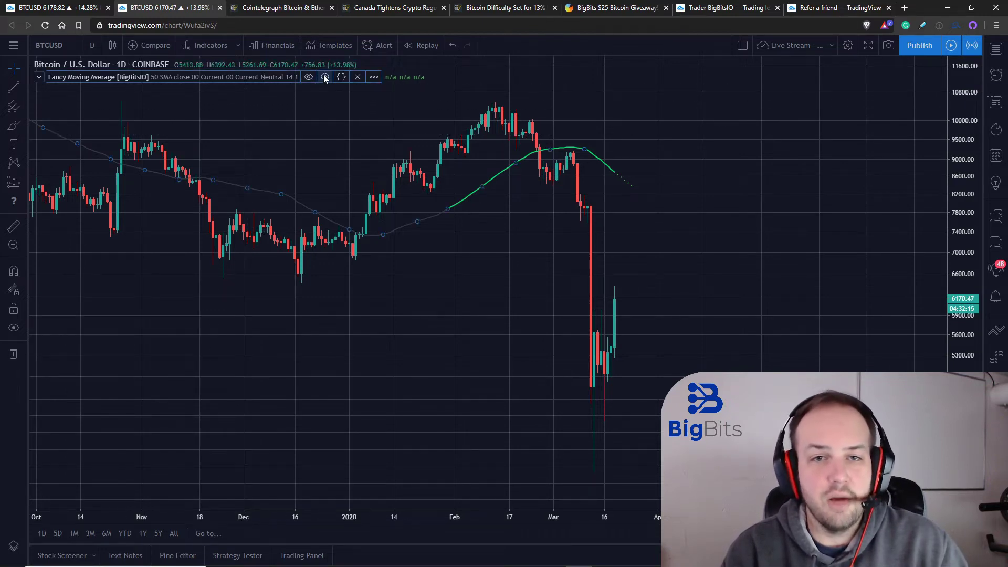
click(324, 77)
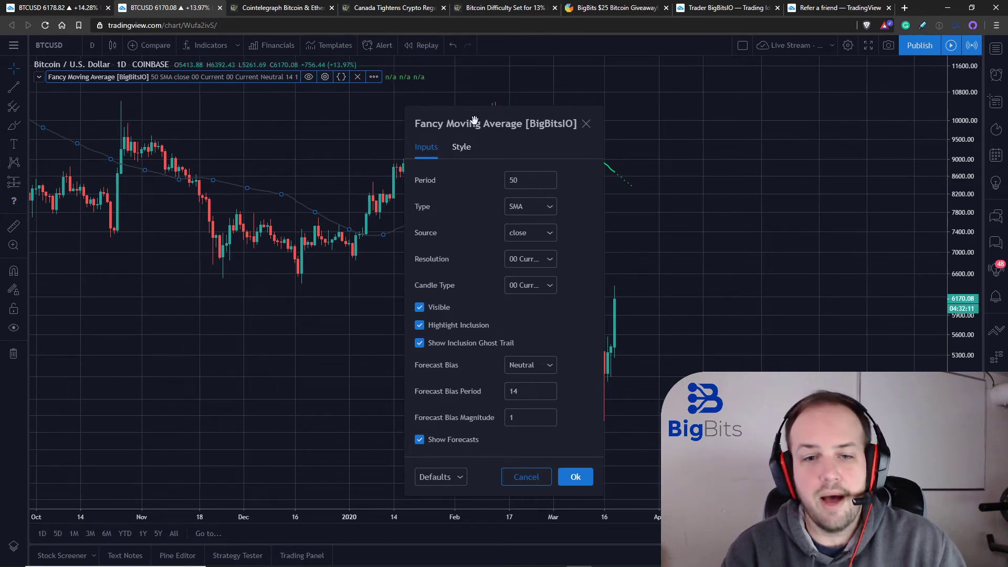
drag(474, 120, 298, 107)
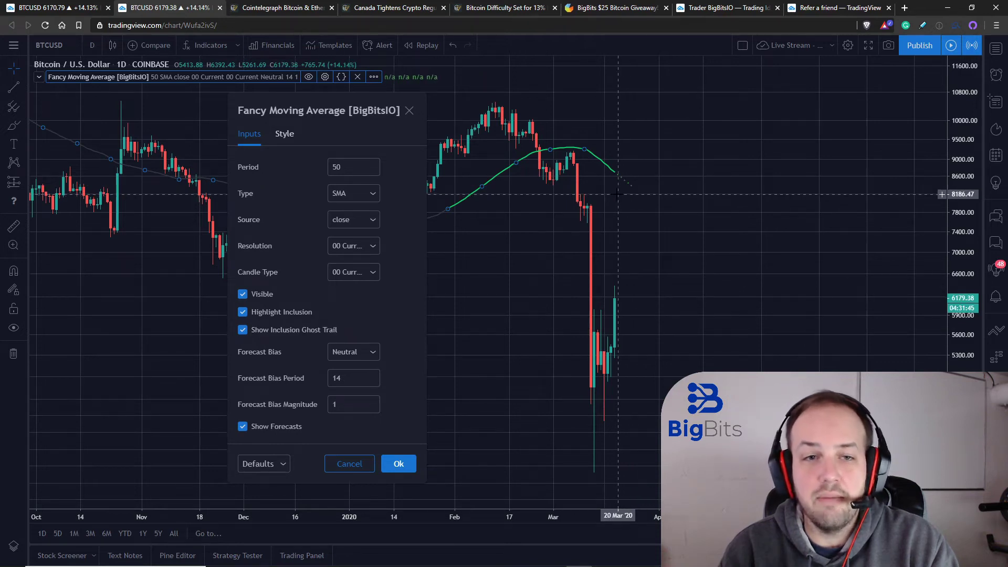
Set the Fancy Moving Average period to 6, then step it down to 1.
click(331, 169)
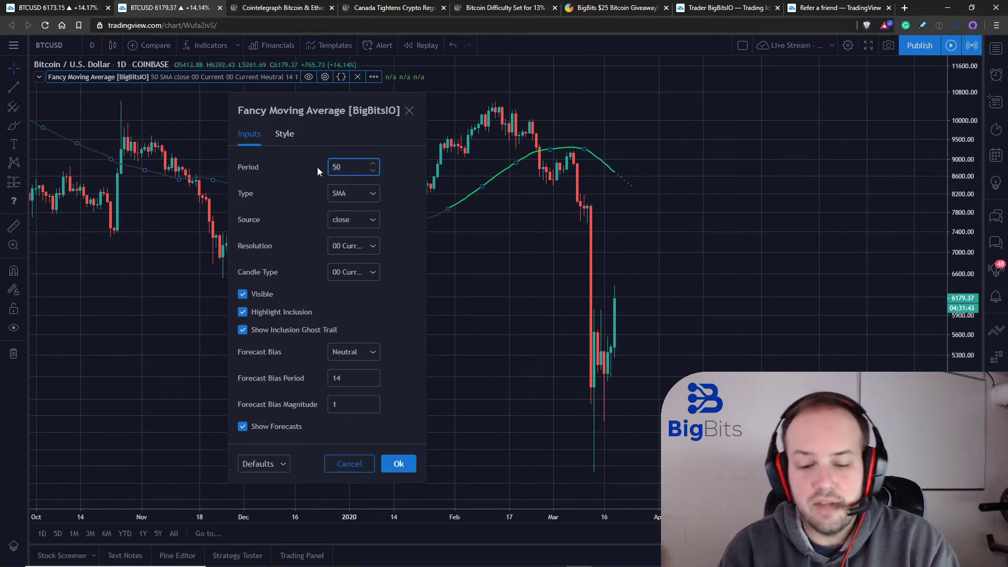
key(BackSpace)
key(BackSpace)
text(6)
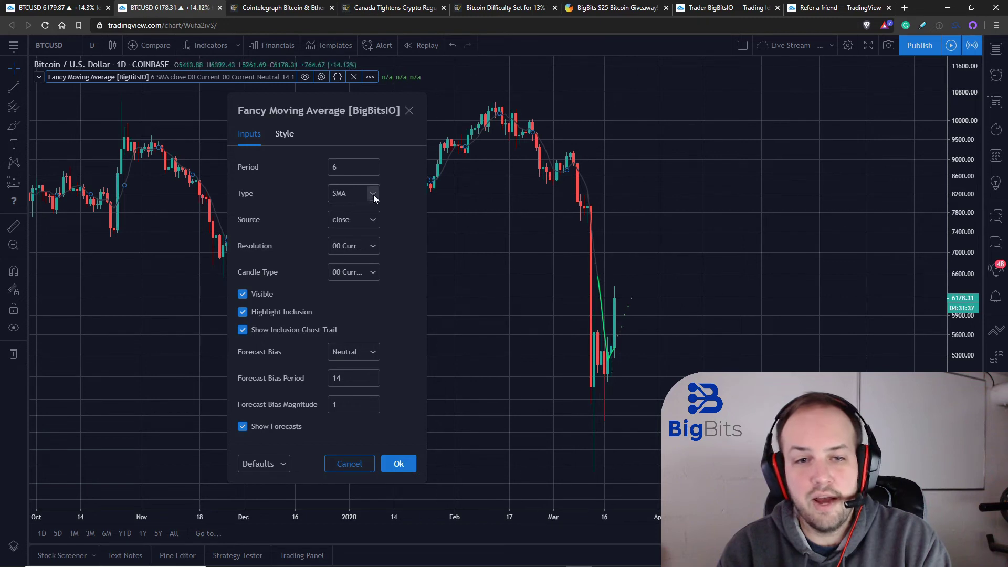
click(372, 170)
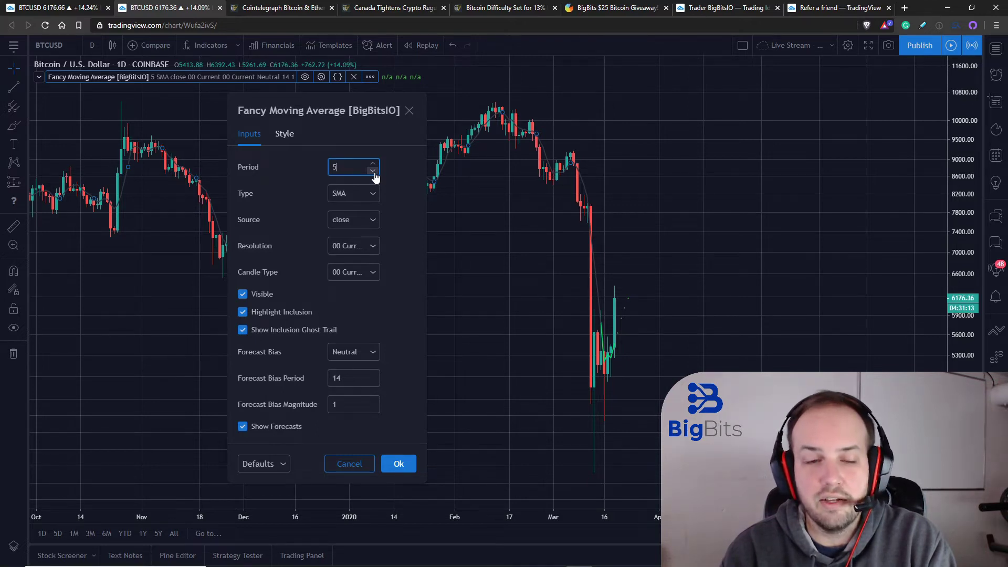
click(373, 172)
click(373, 172)
click(373, 171)
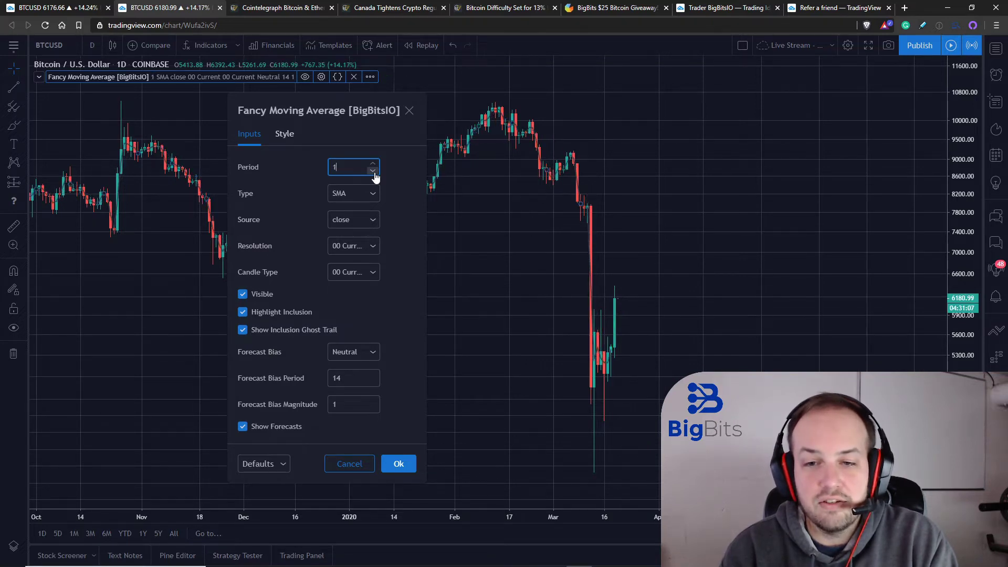
click(373, 172)
Step the period back up to 14, view the Type options, and cancel all changes.
click(375, 164)
click(374, 165)
click(375, 164)
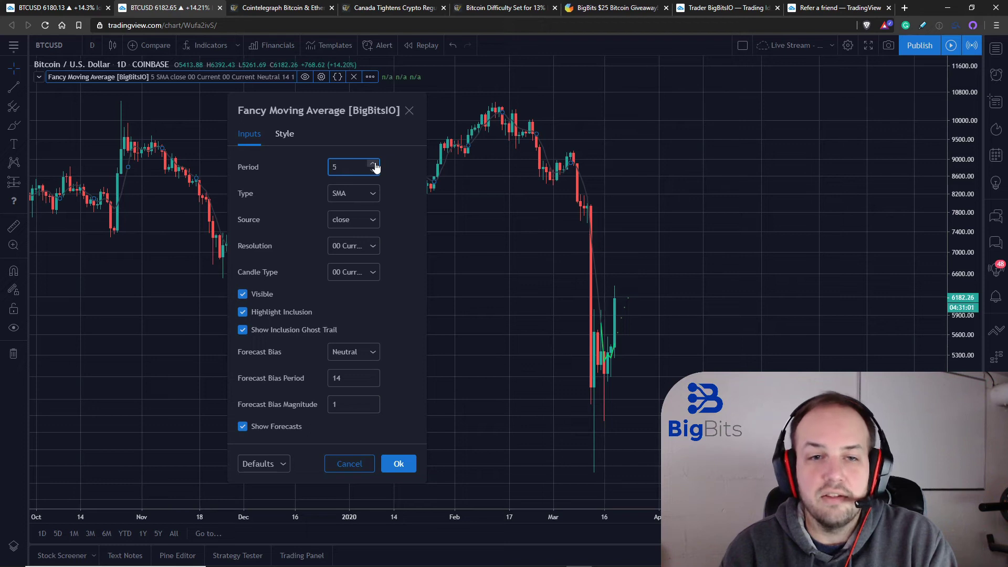
click(374, 165)
click(375, 165)
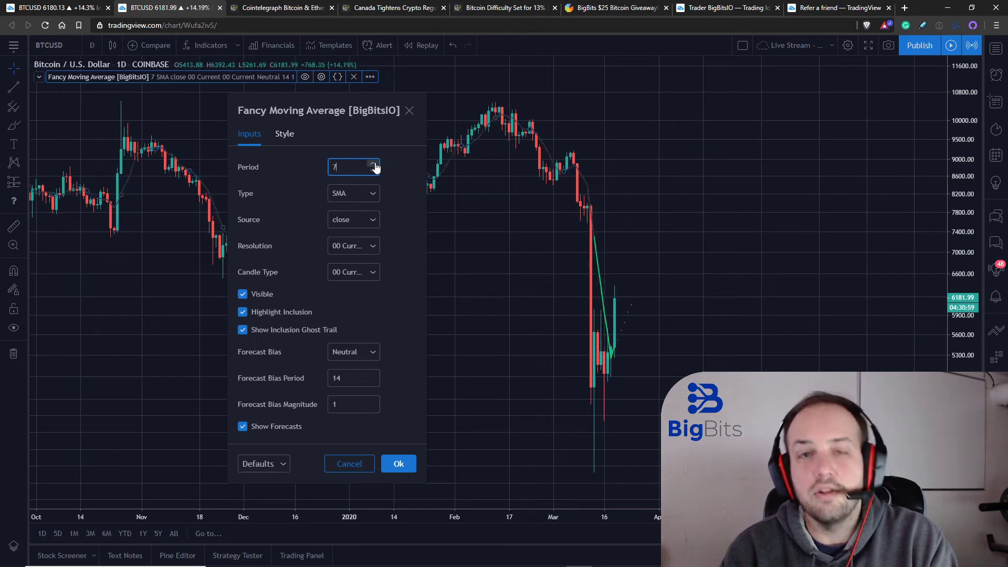
click(374, 165)
click(375, 164)
click(374, 165)
click(374, 164)
click(374, 164)
click(375, 165)
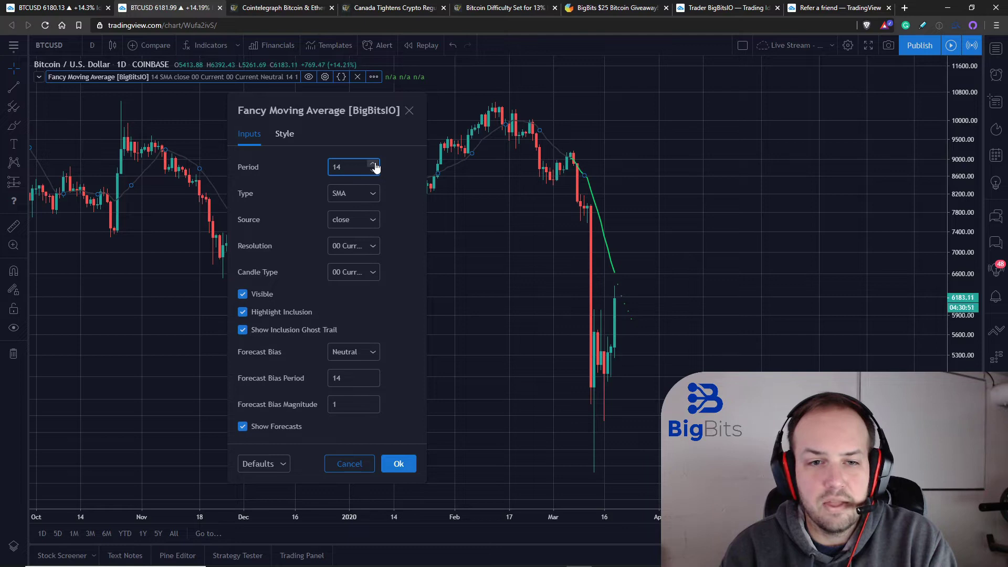
click(373, 194)
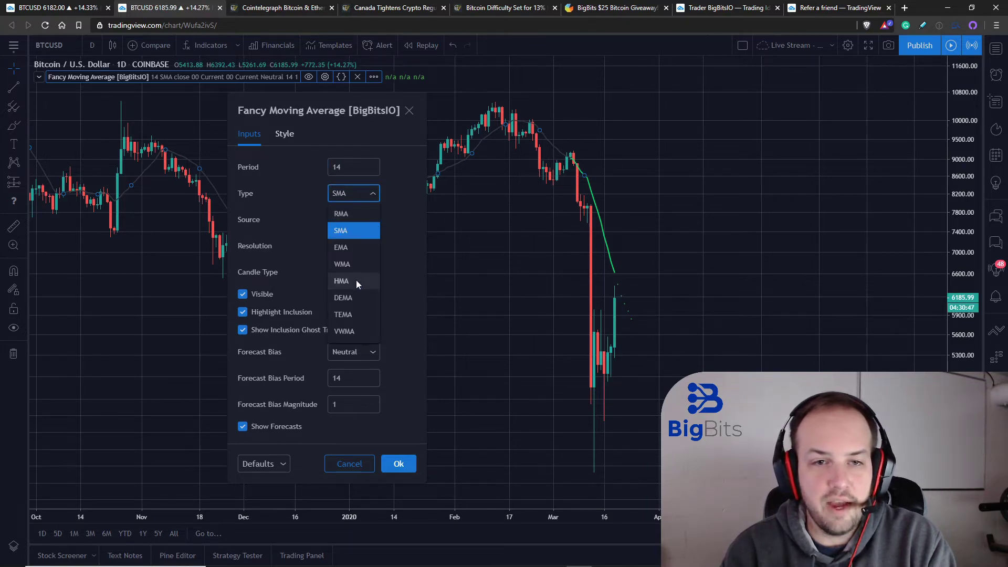
click(355, 464)
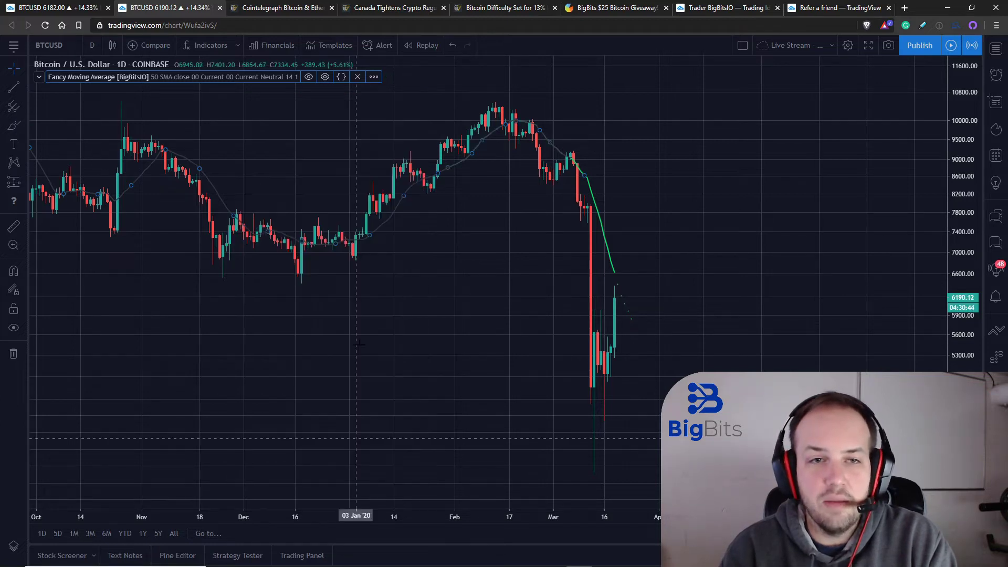
click(339, 79)
scroll(357, 389, down, 3)
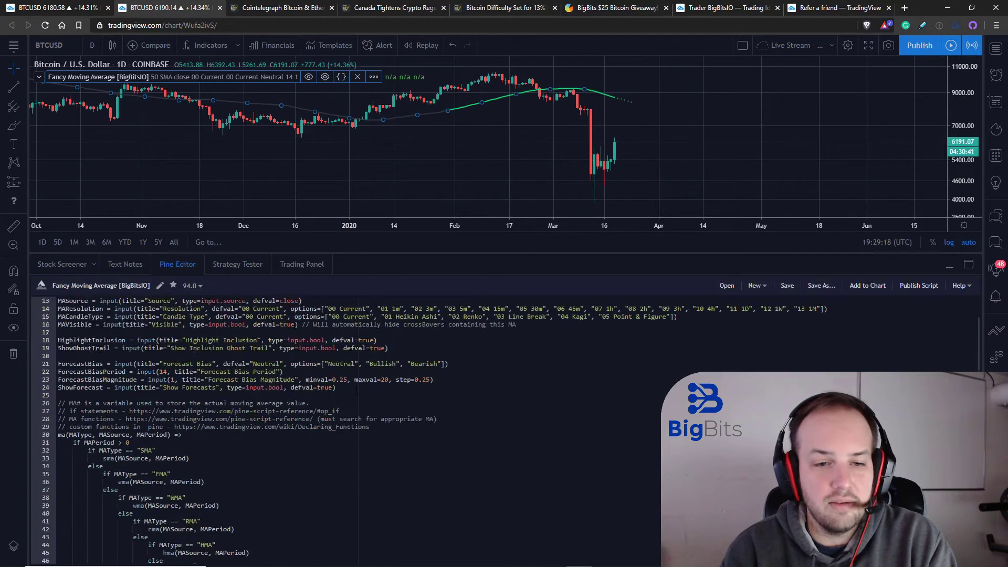
scroll(303, 363, down, 2)
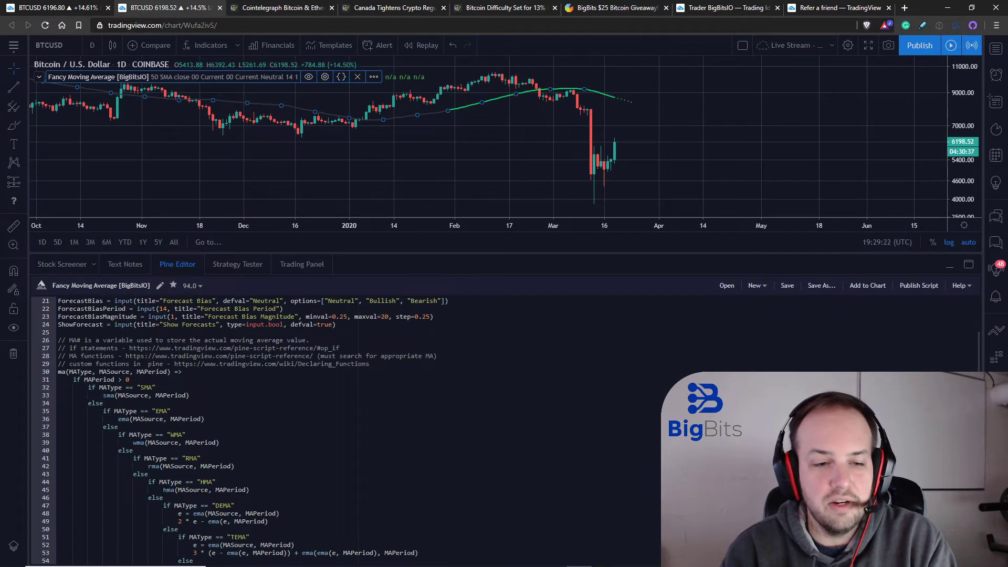
click(252, 490)
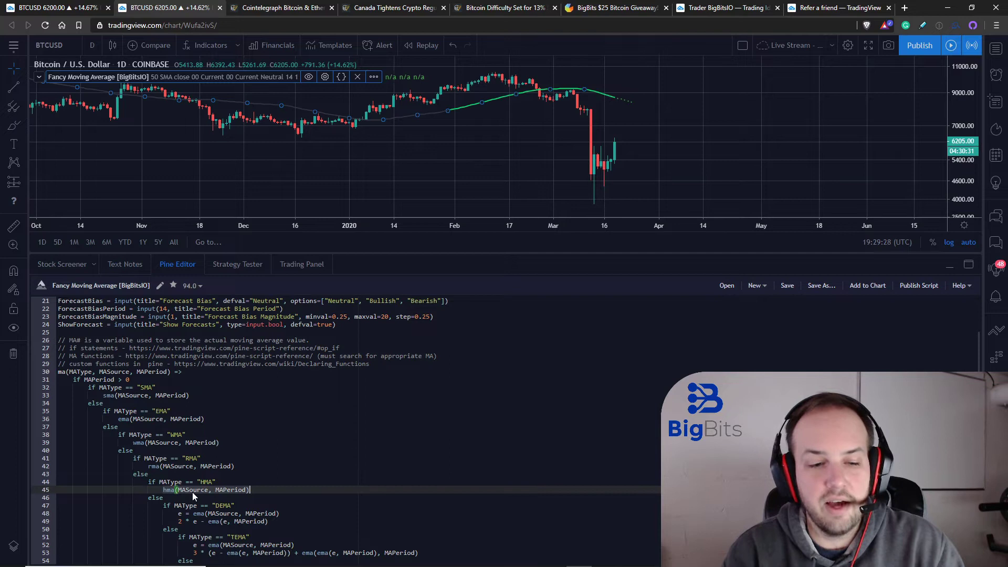
mouse_move(155, 498)
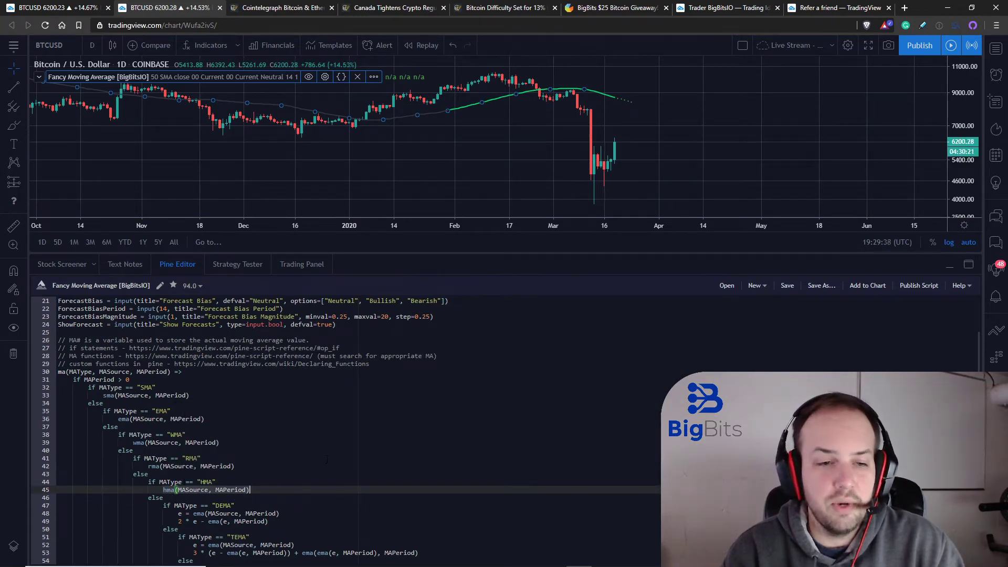
scroll(340, 349, down, 15)
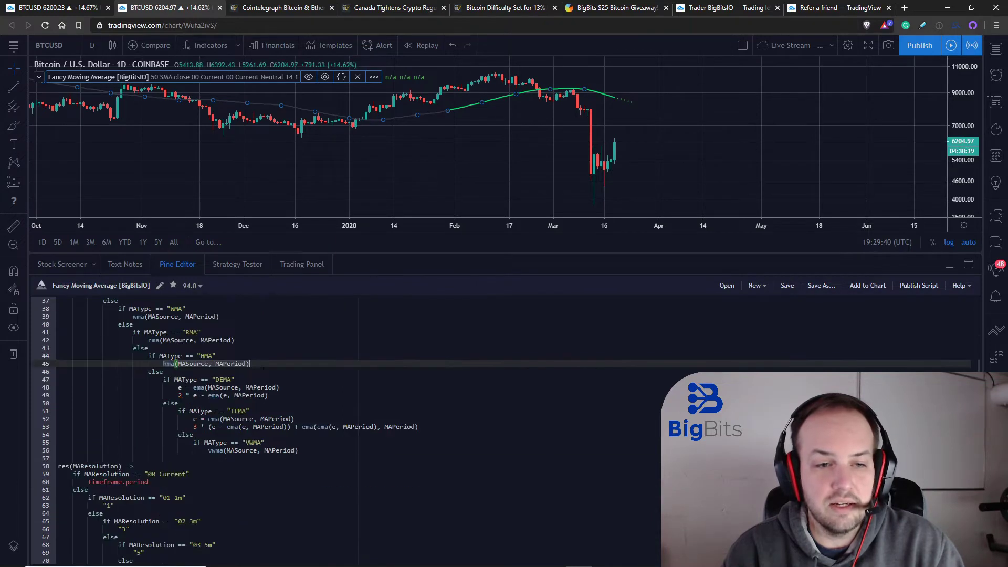
scroll(340, 350, down, 3)
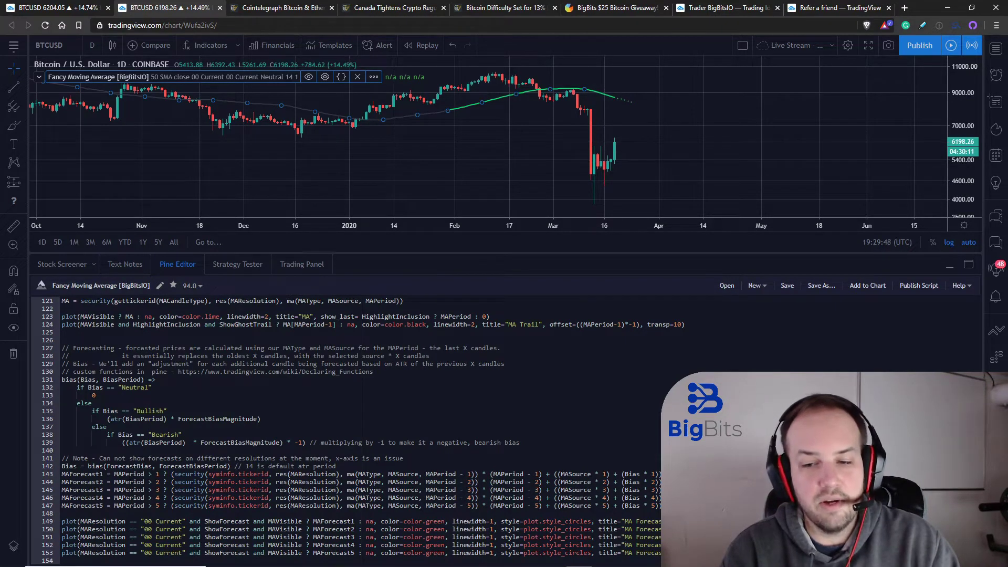
click(368, 474)
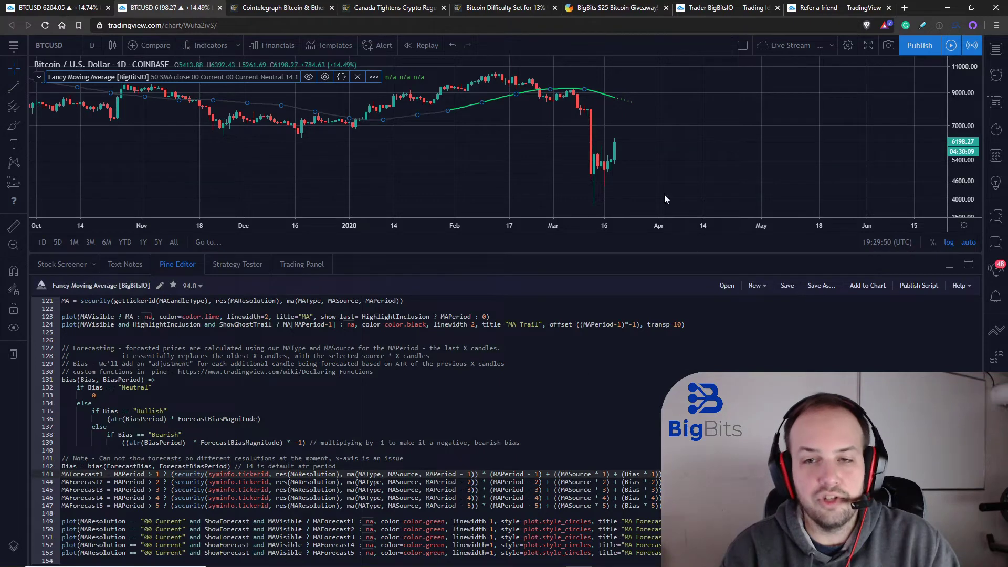
scroll(235, 393, up, 20)
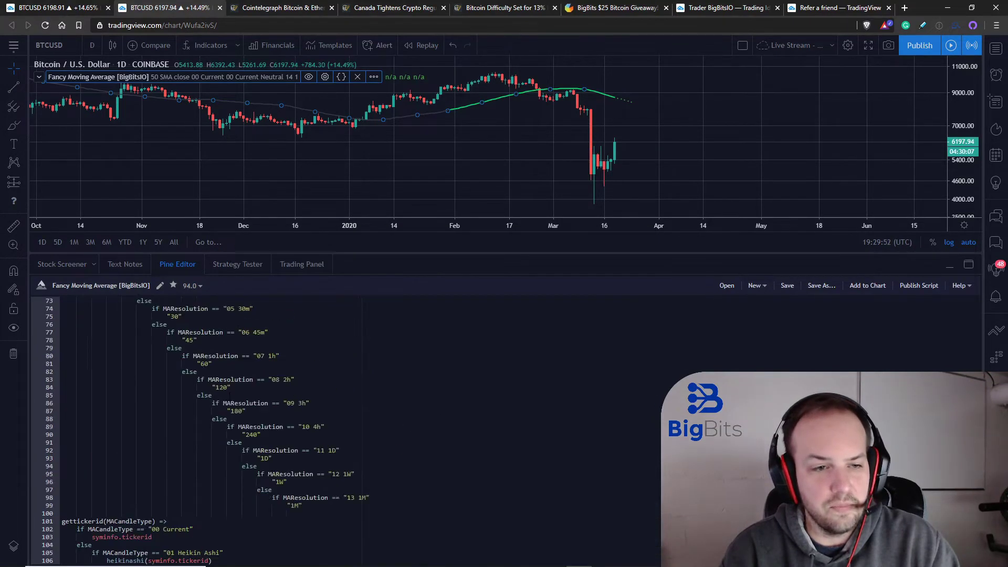
scroll(190, 382, up, 9)
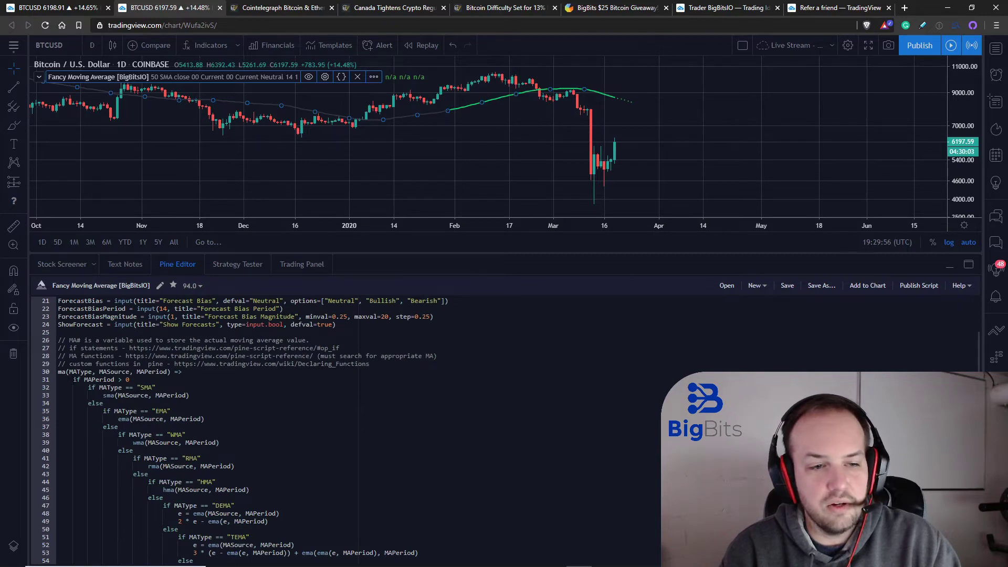
click(130, 379)
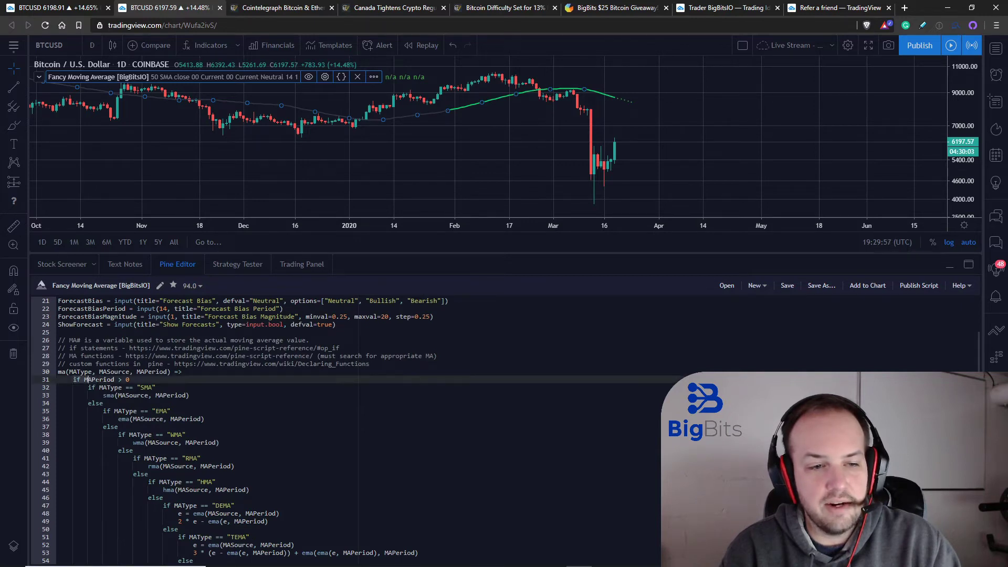
Hide the Pine Editor panel so the Coinbase BTCUSD 50 SMA chart takes the full view.
click(948, 265)
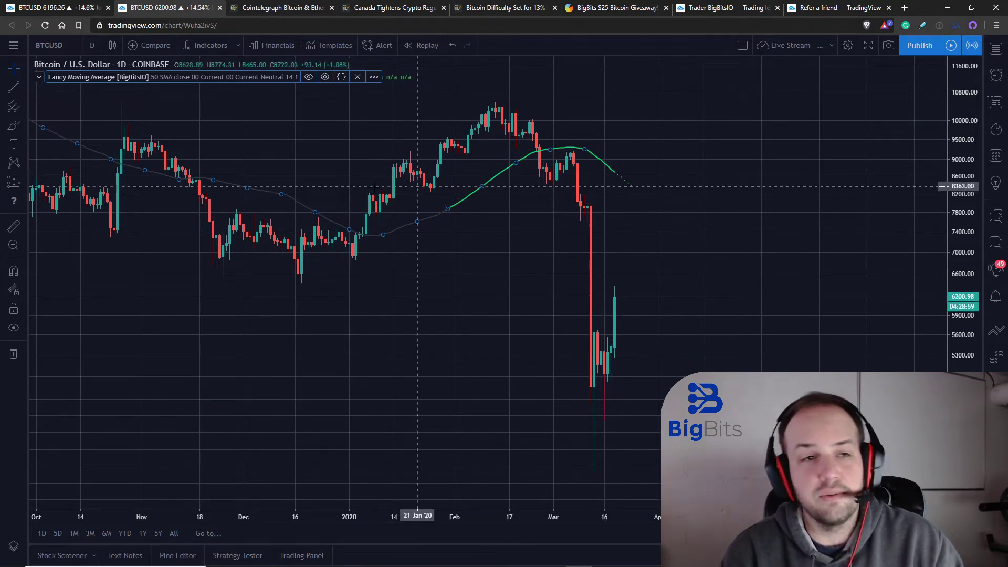
Switch to the BITSTAMP BTCUSD daily chart with its ribbons, Bollinger Bands, VWAP and oscillator panes.
click(67, 10)
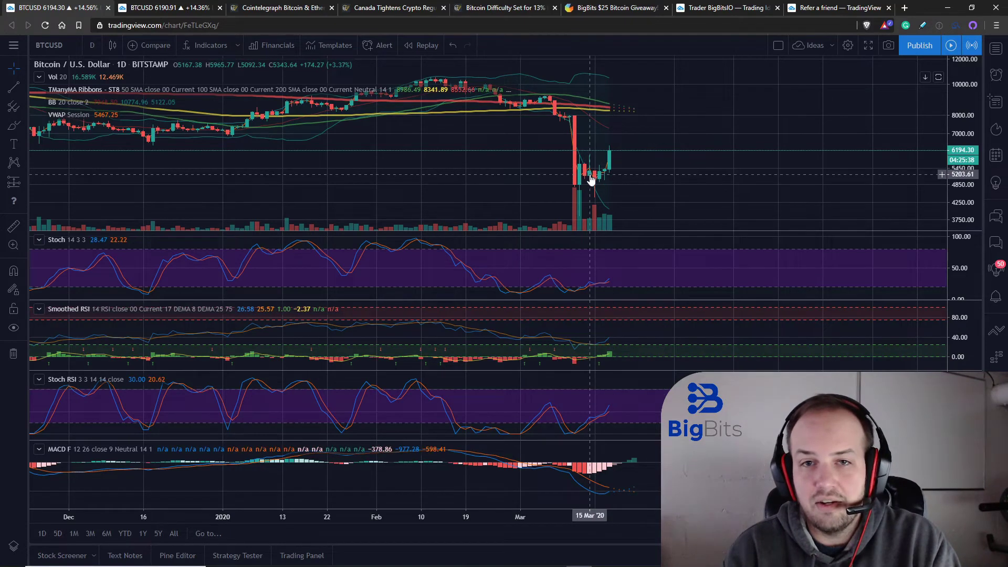
Switch the Bitstamp chart to the 1-week interval, hide Bollinger Bands, and zoom out to 2014.
click(92, 44)
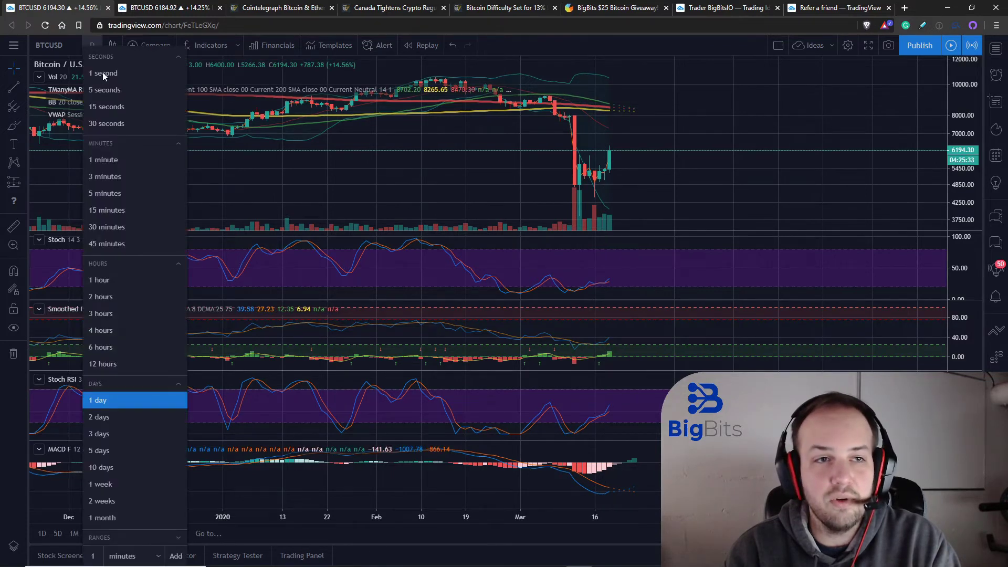
click(117, 482)
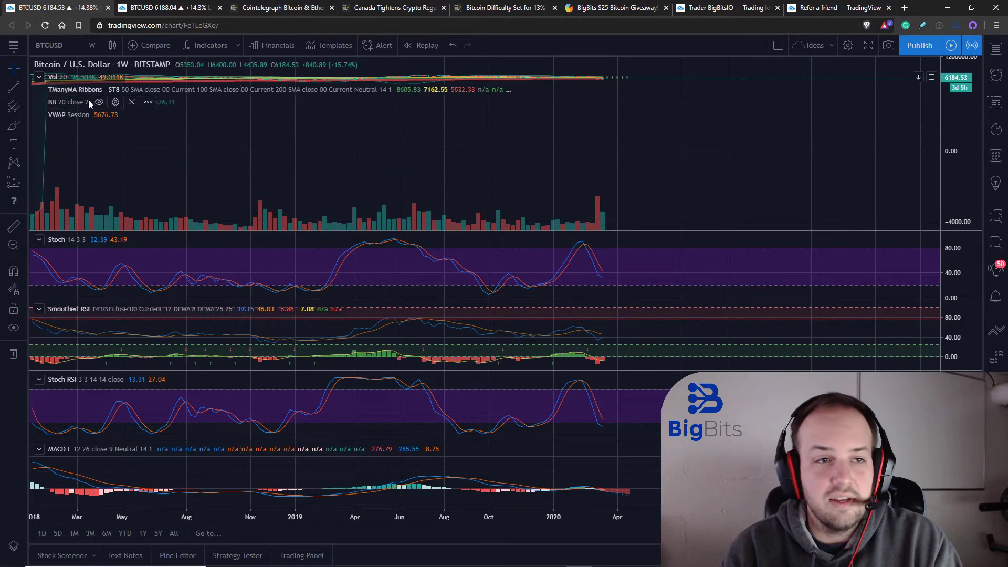
click(100, 102)
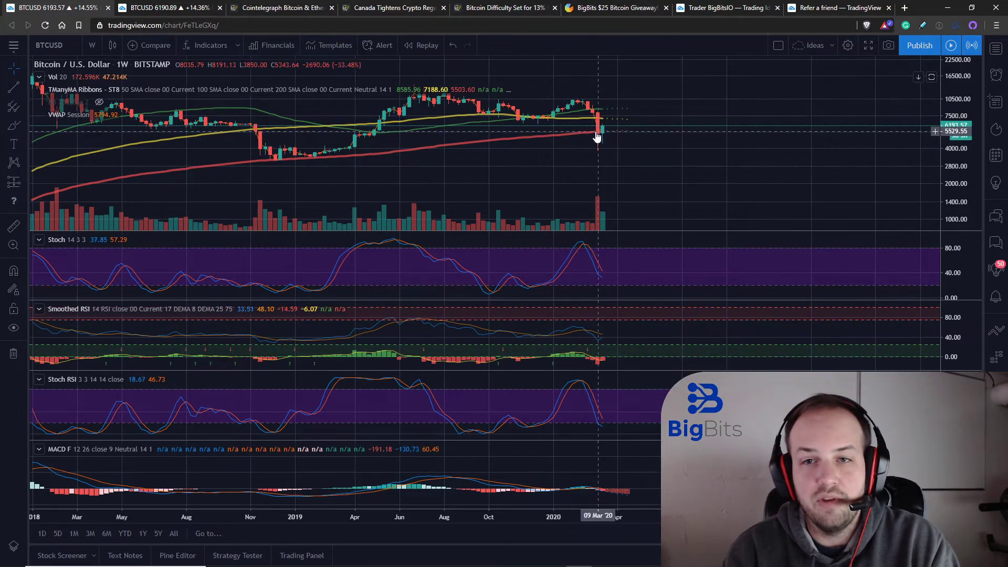
scroll(597, 136, down, 5)
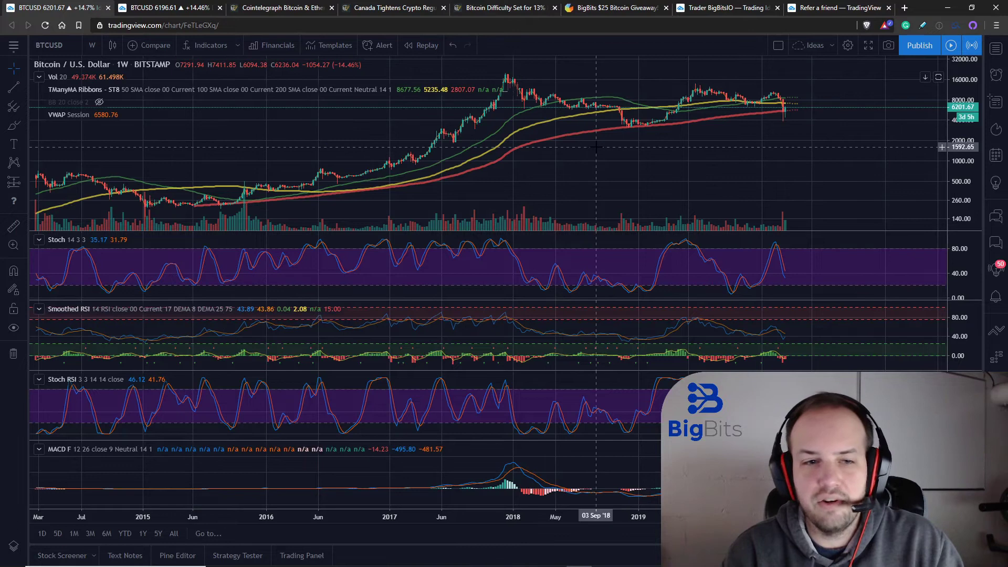
Zoom the weekly BTCUSD chart in and out, then hide the VWAP Session indicator.
scroll(599, 145, up, 3)
scroll(565, 139, up, 2)
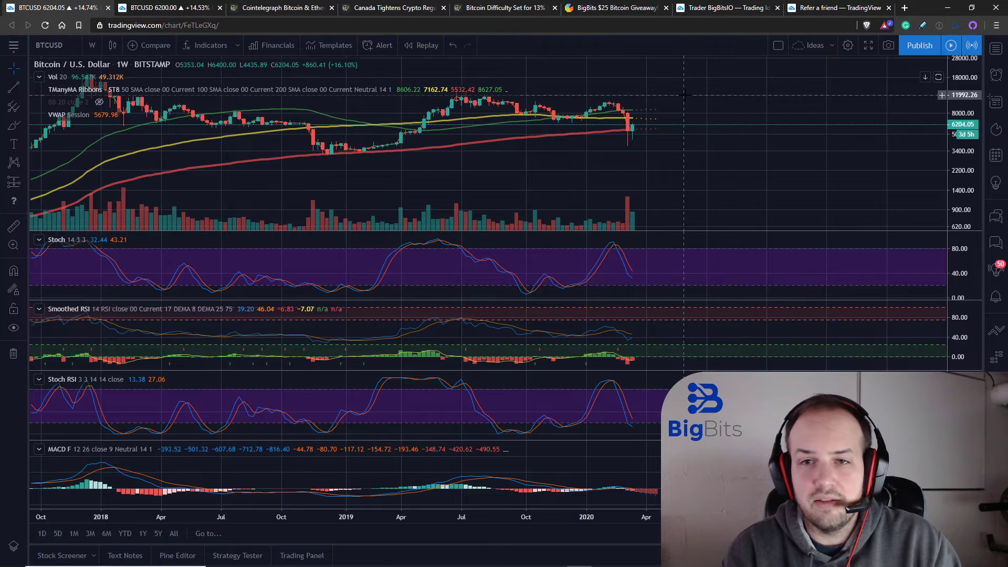
scroll(551, 156, down, 5)
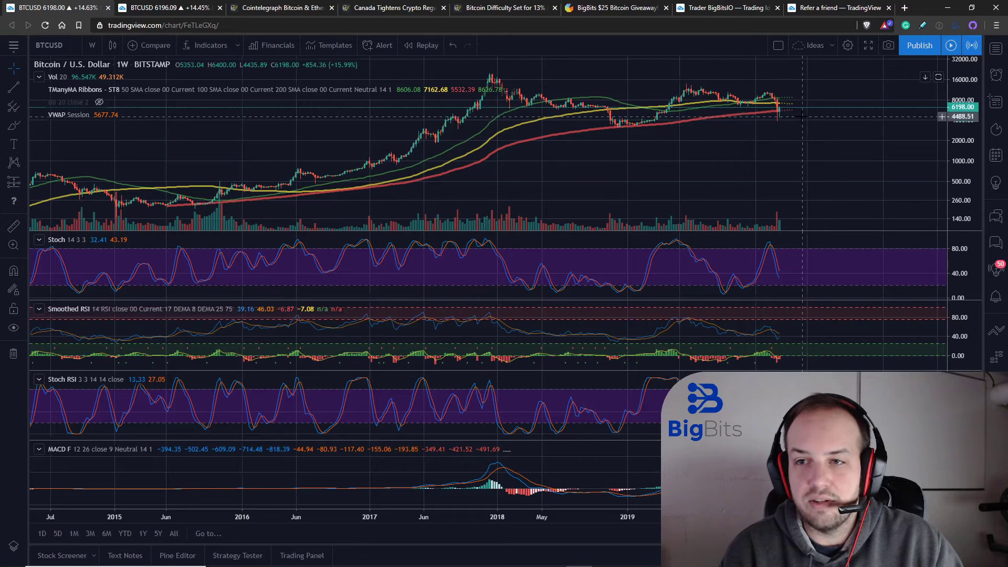
scroll(582, 152, up, 5)
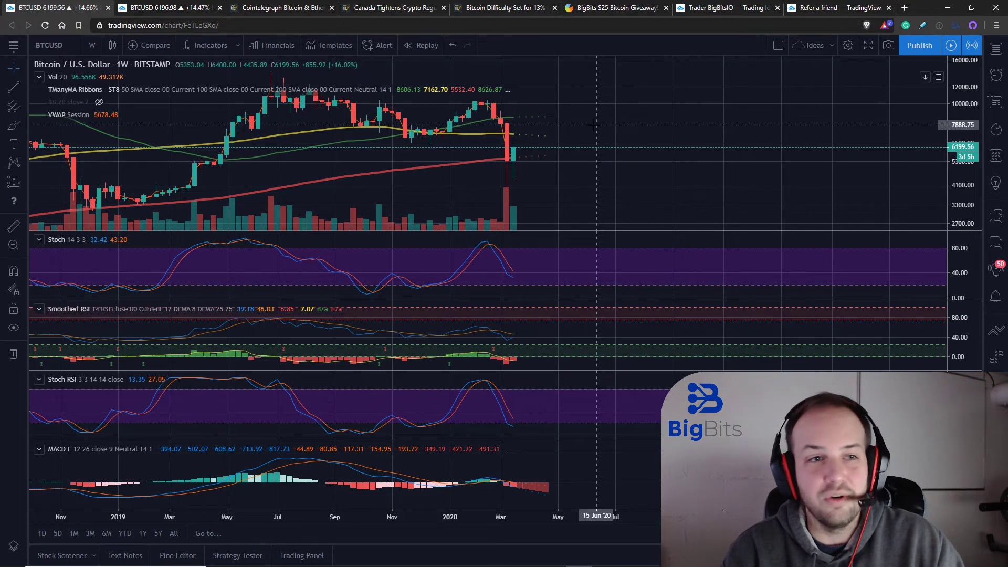
click(102, 116)
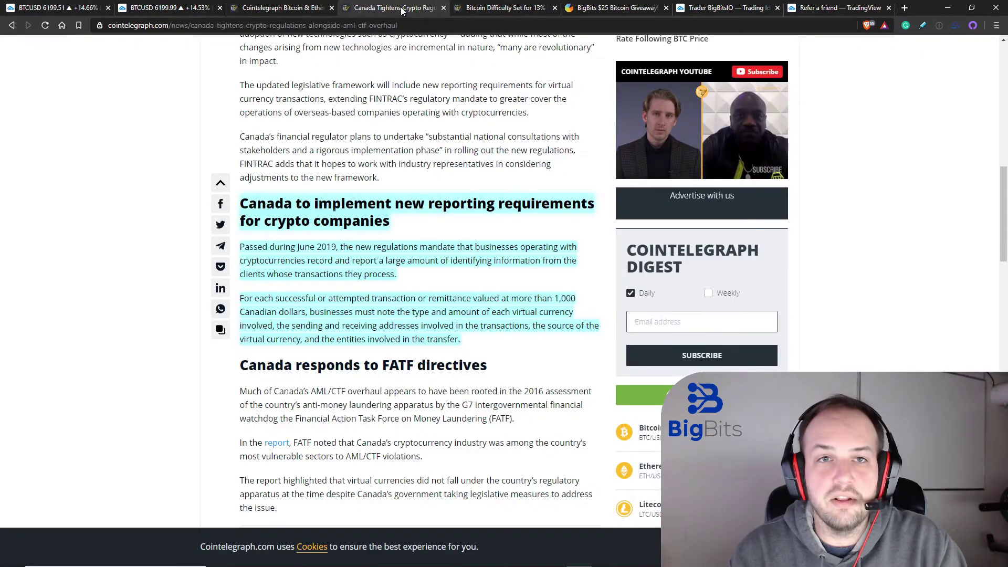
Open the 'Canada Tightens Crypto Regulations' article on Cointelegraph.
click(405, 8)
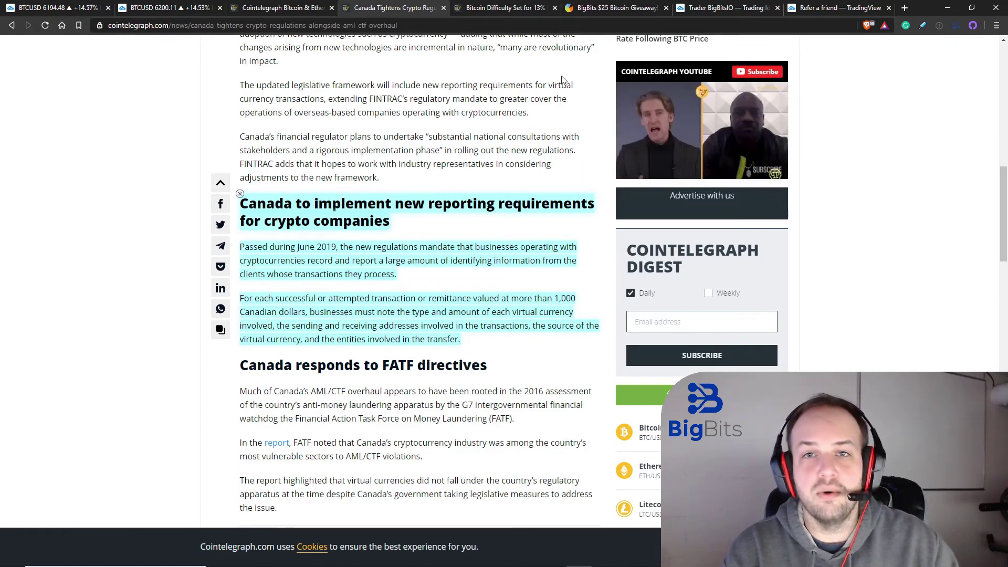
Open the 'Bitcoin Difficulty Set for 13%' article and read down to its hash rate chart.
click(477, 5)
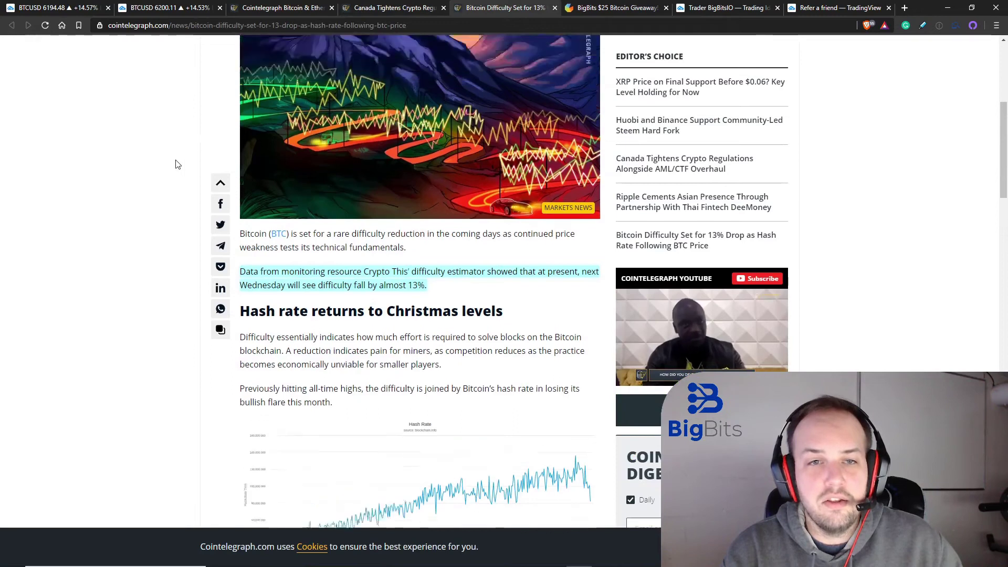
scroll(176, 163, up, 6)
scroll(177, 165, down, 2)
scroll(177, 166, down, 1)
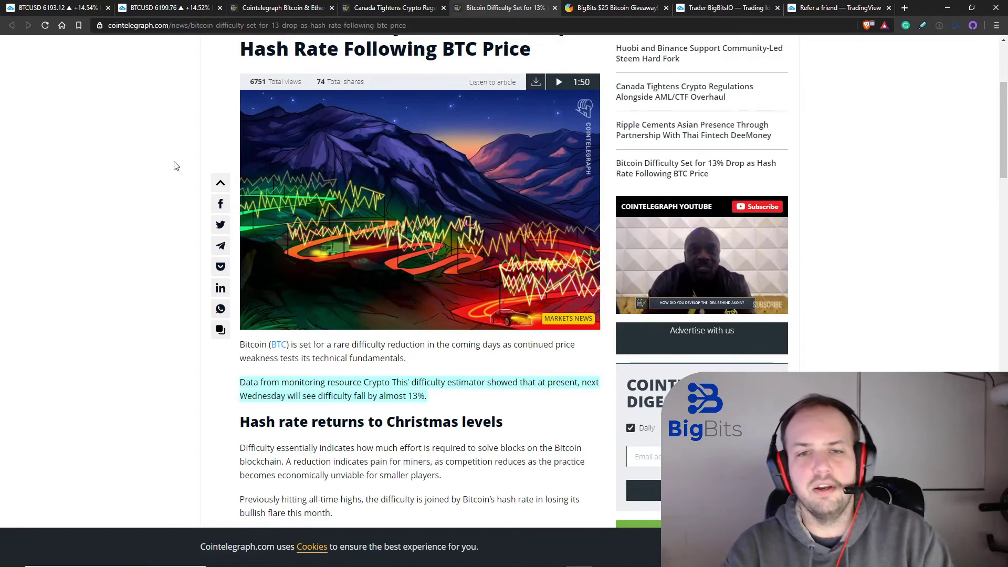
scroll(184, 163, down, 2)
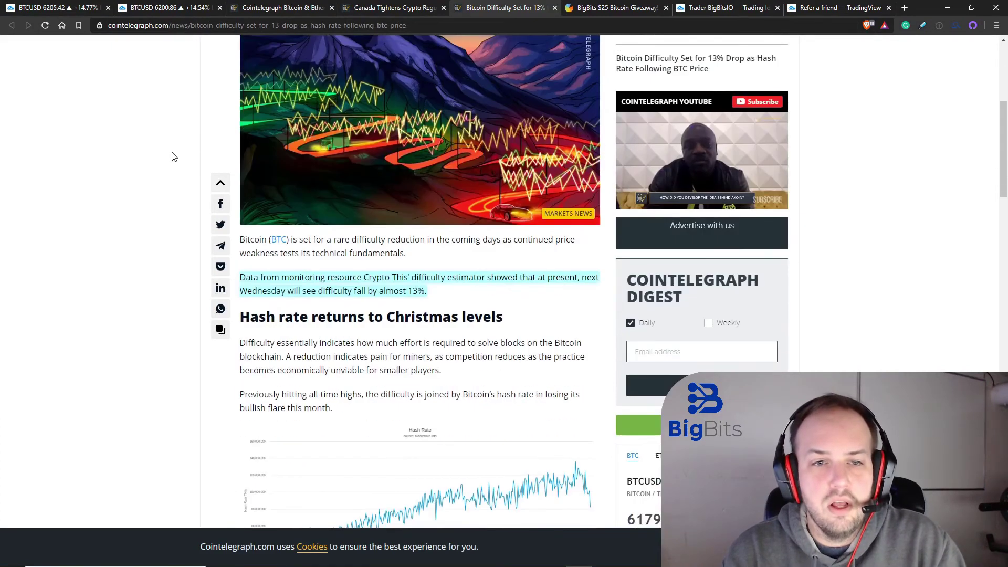
scroll(157, 151, down, 3)
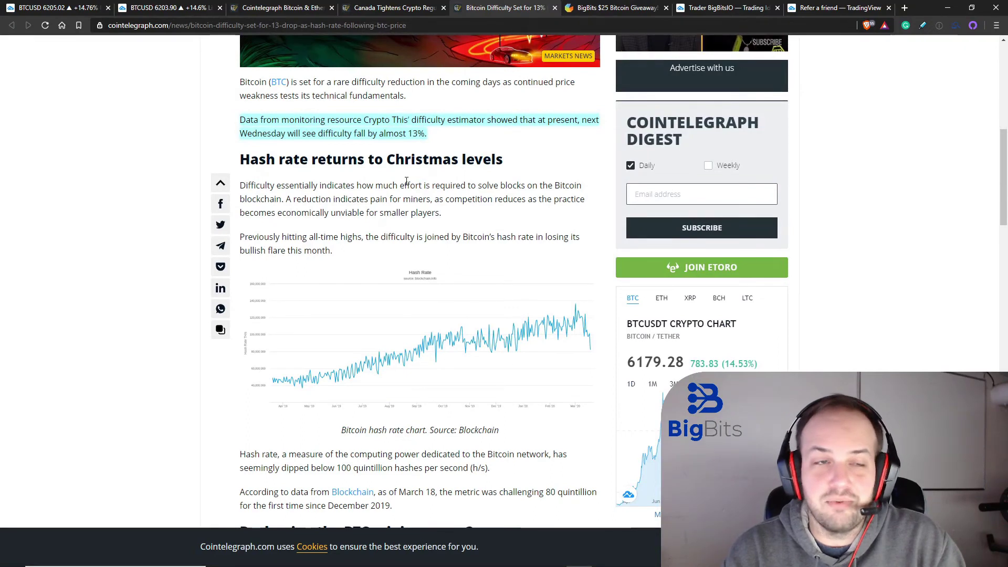
Check the weekly and daily Fancy Moving Average BTCUSD charts, then return to the difficulty article.
click(56, 10)
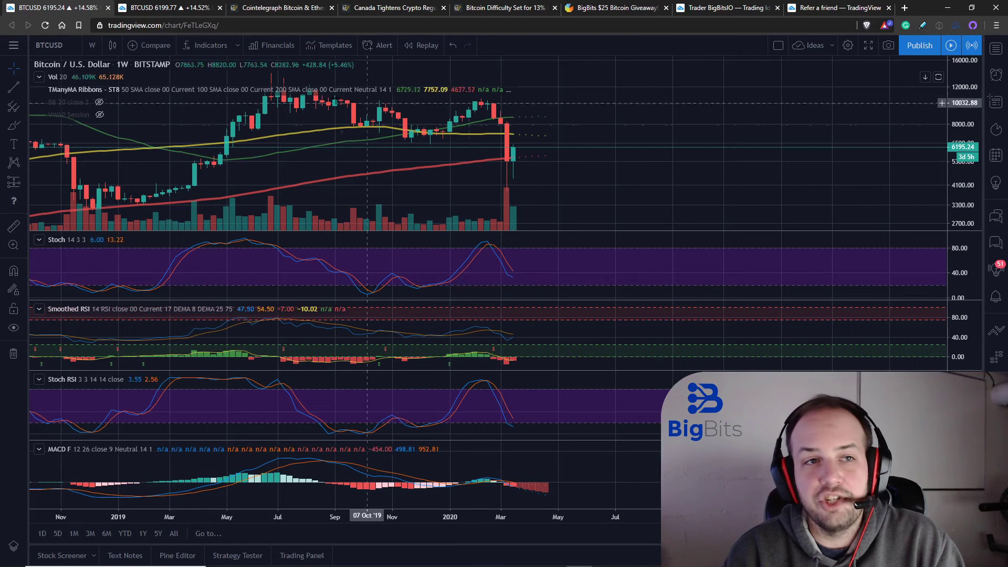
click(161, 10)
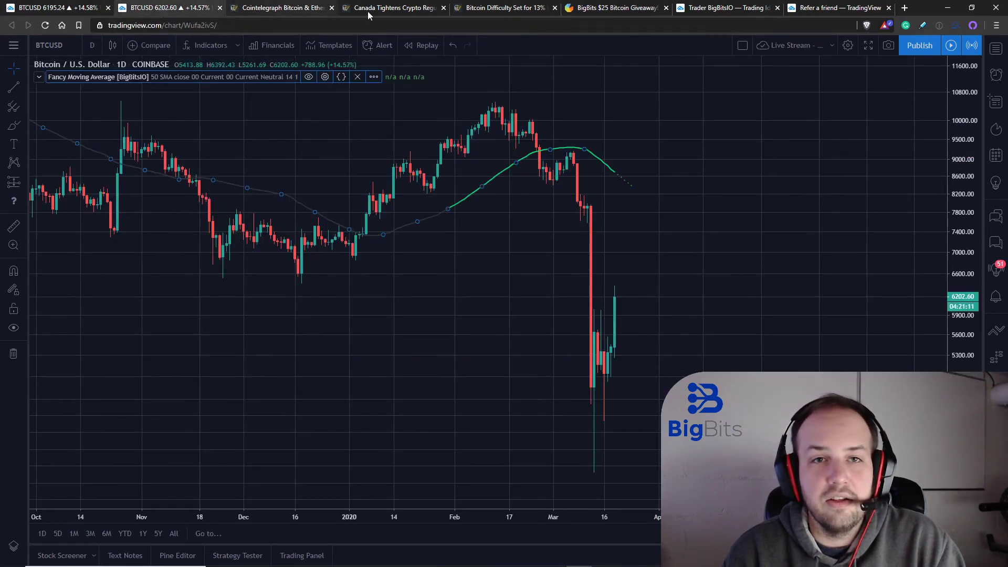
click(501, 10)
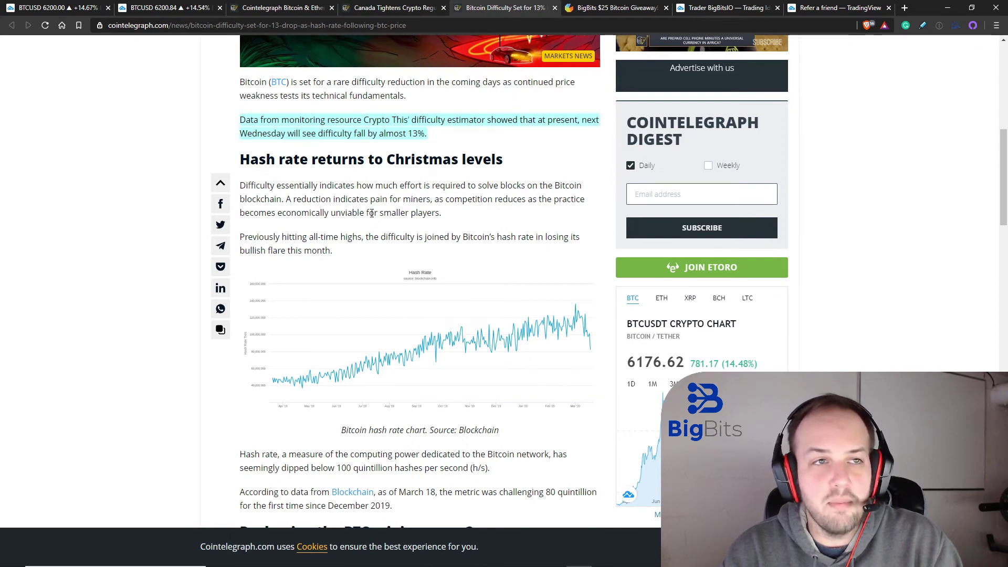
Return to the weekly Bitstamp BTCUSD chart, now at 6206.00, up 16.14%.
click(61, 12)
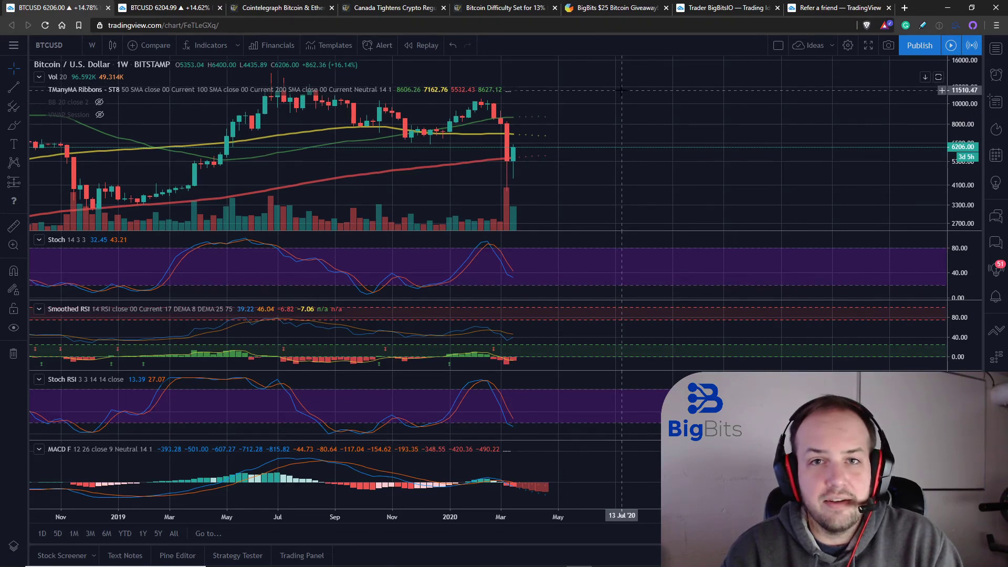
Show the $25 Bitcoin giveaway's hosted landing page, then the trader's TradingView profile (14 ideas, 21 scripts).
click(613, 11)
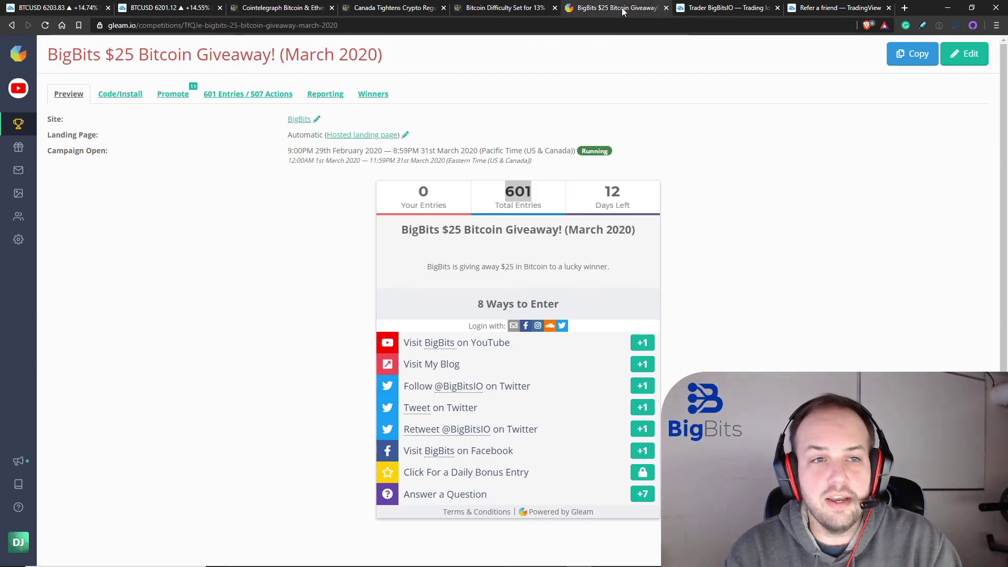
click(379, 136)
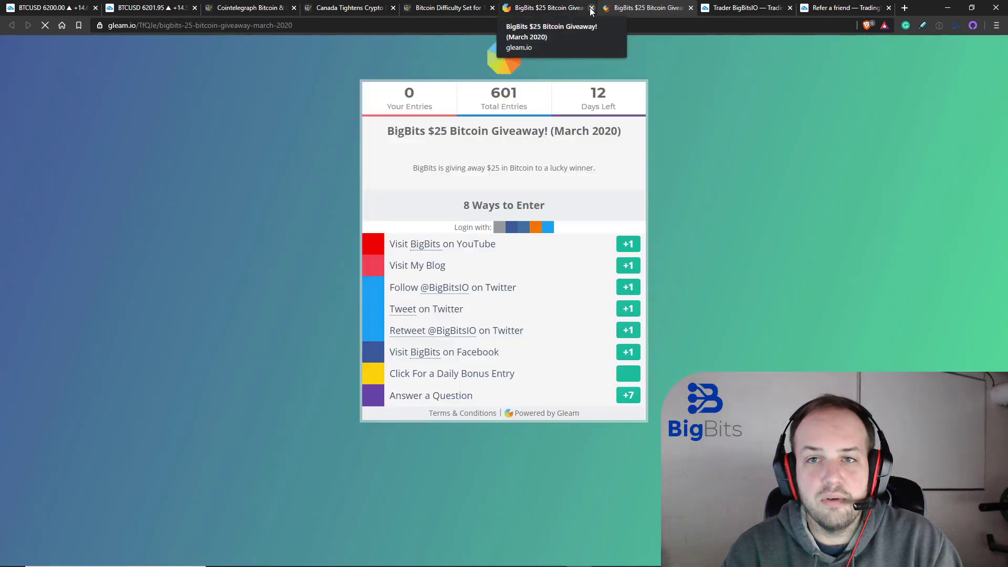
click(591, 8)
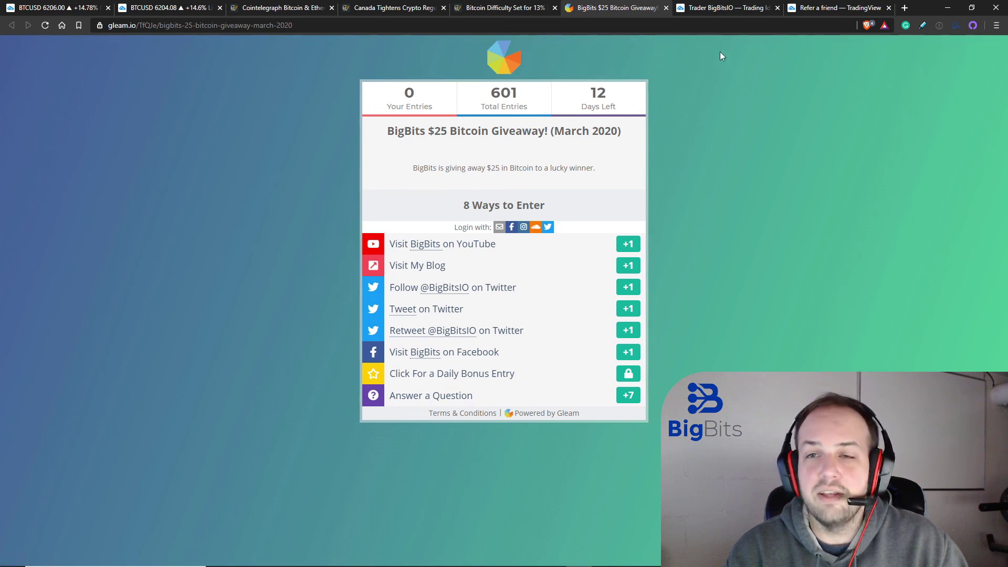
click(720, 8)
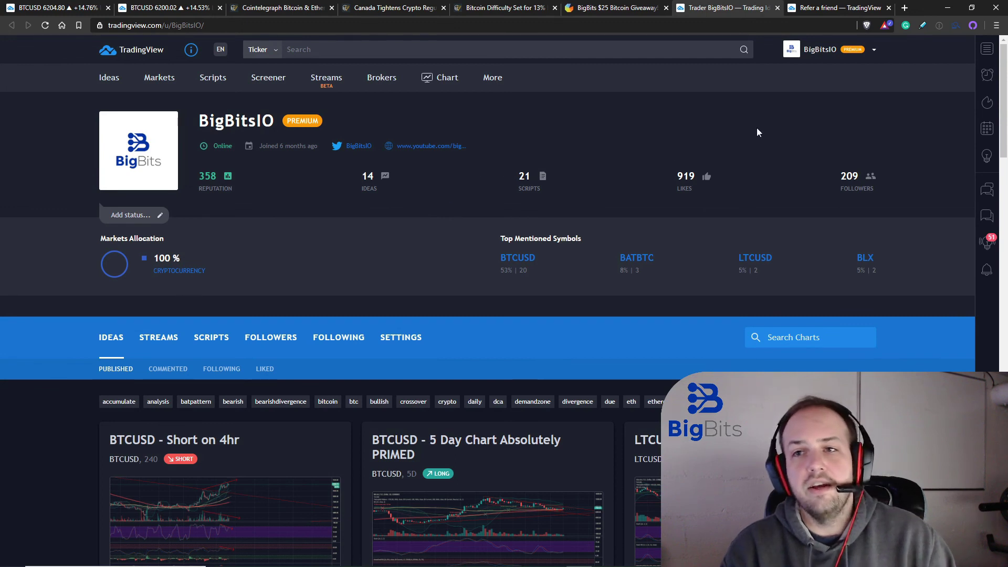
Bring up TradingView's Refer a friend page offering $30 per upgrading friend, 3,000 coins earned.
click(822, 15)
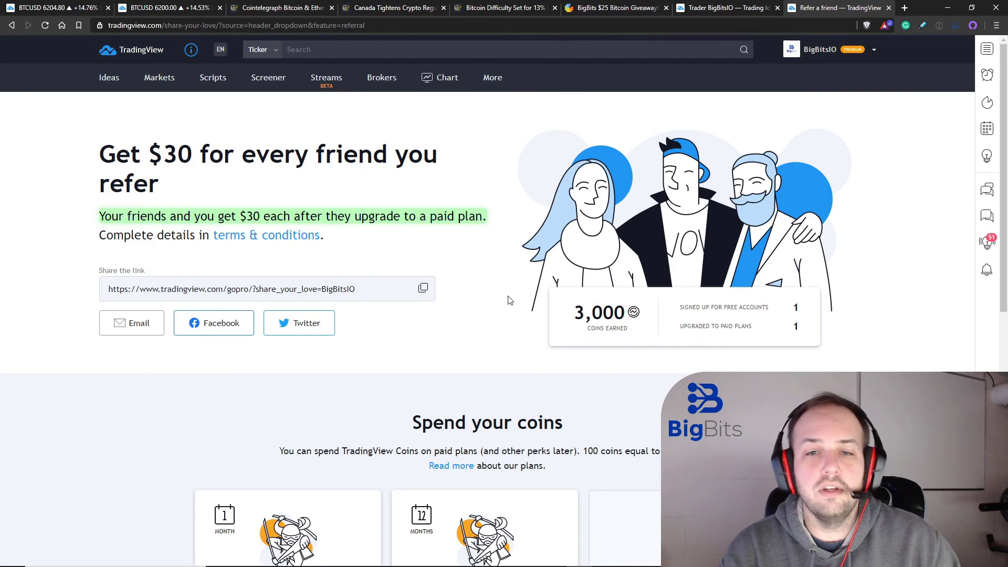